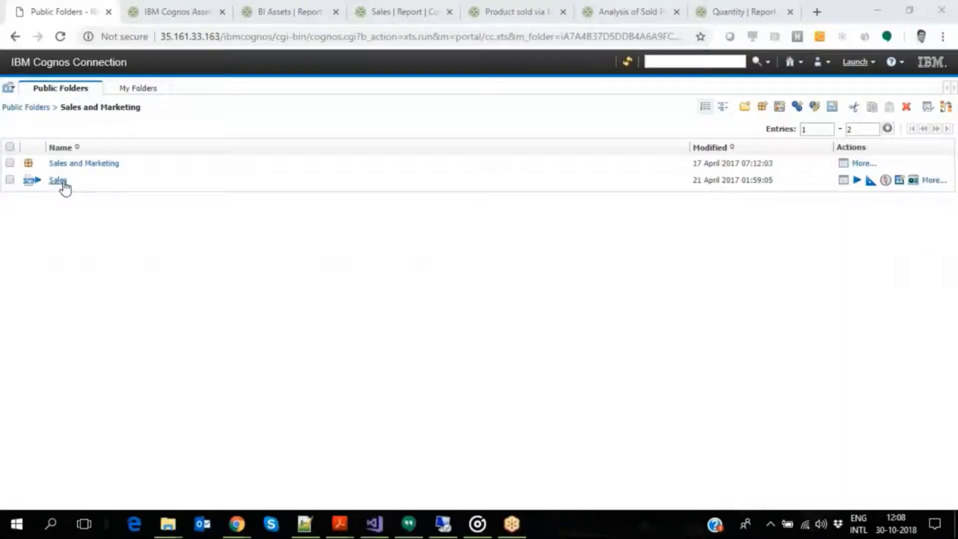
- Open the Sales report and go to its Survey and Promotions page via Analysis of Sold Products
click(58, 180)
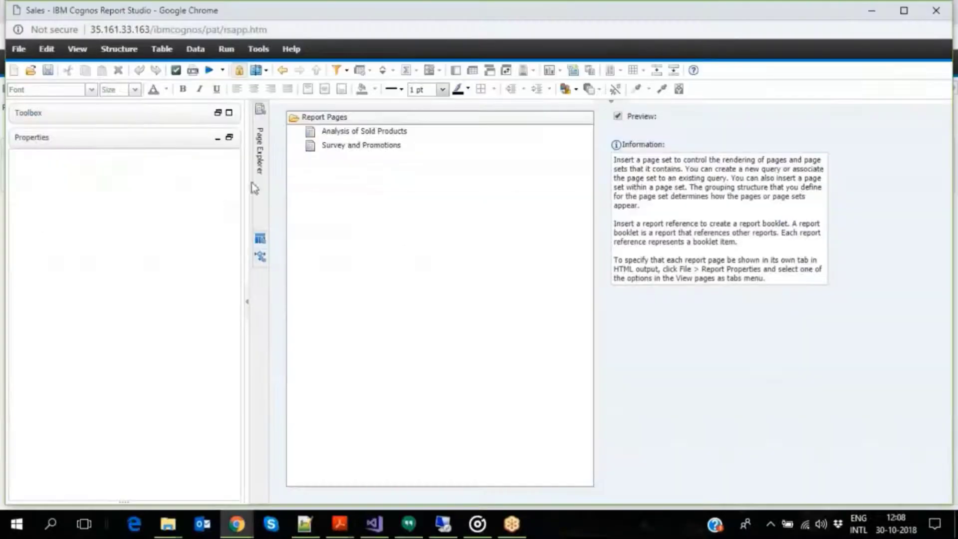
click(363, 134)
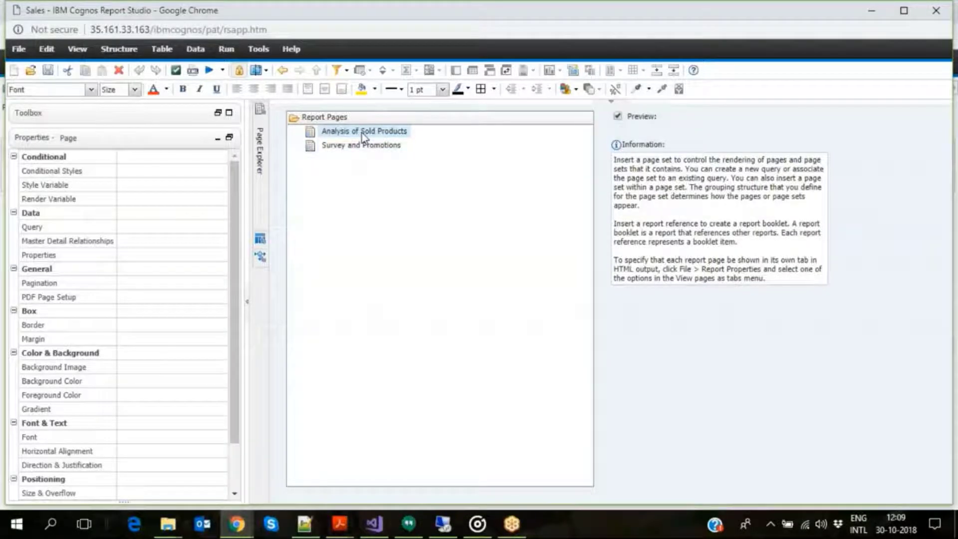
mouse_move(258, 117)
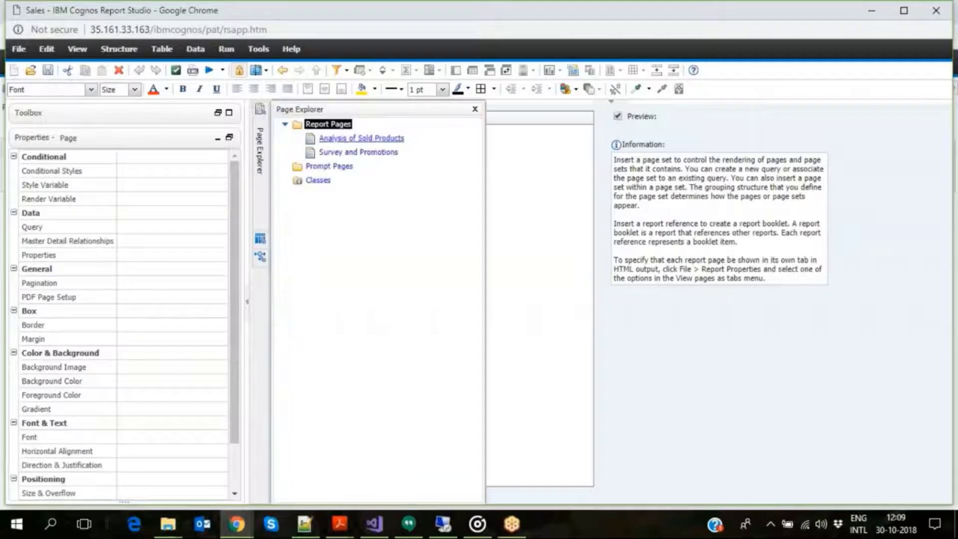
double_click(322, 139)
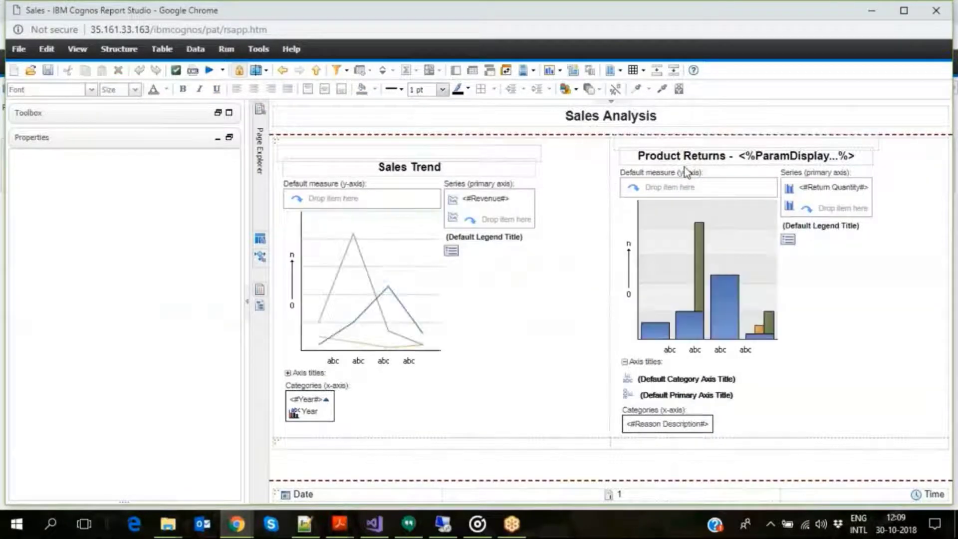
mouse_move(264, 124)
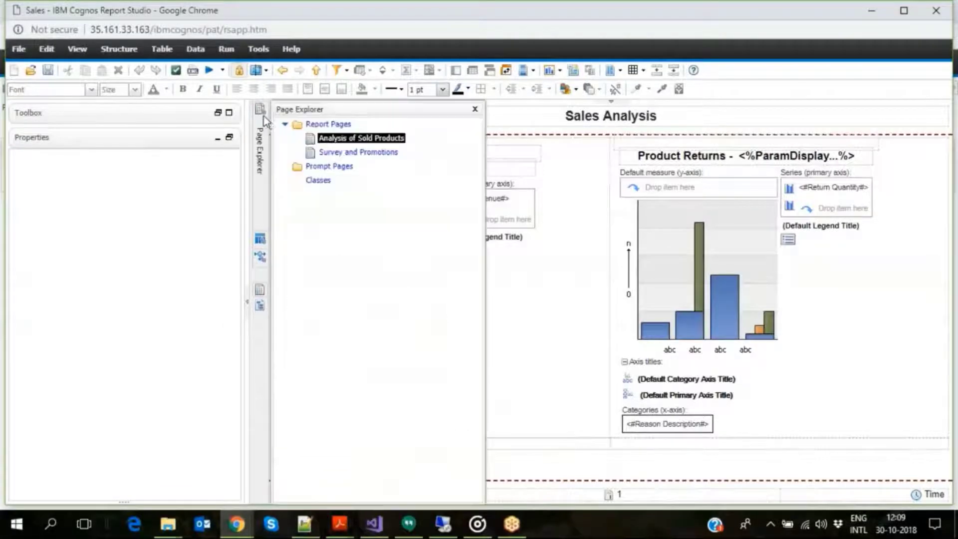
click(325, 154)
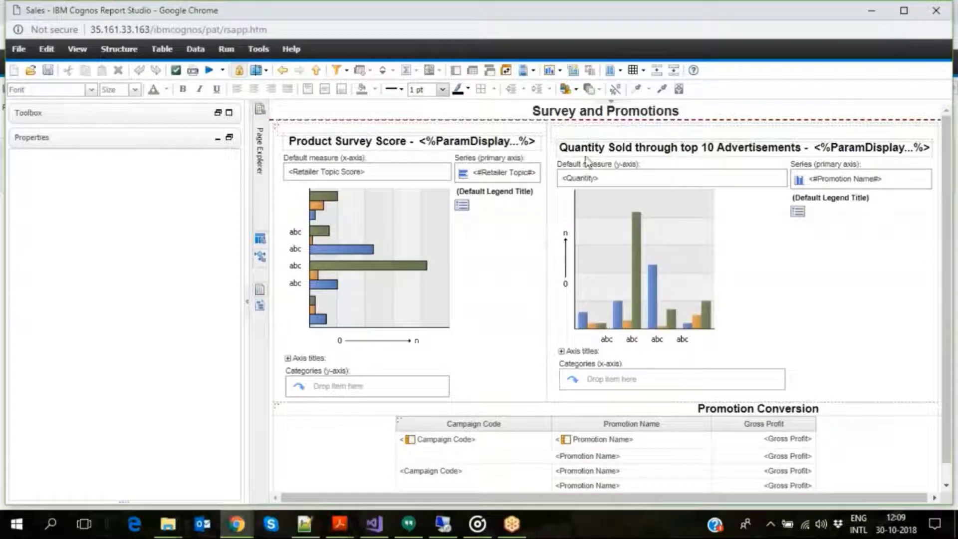
- Trace the Quantity Sold through top 10 Advertisements chart to its Analysis of Sold Products_Quantity query
click(615, 139)
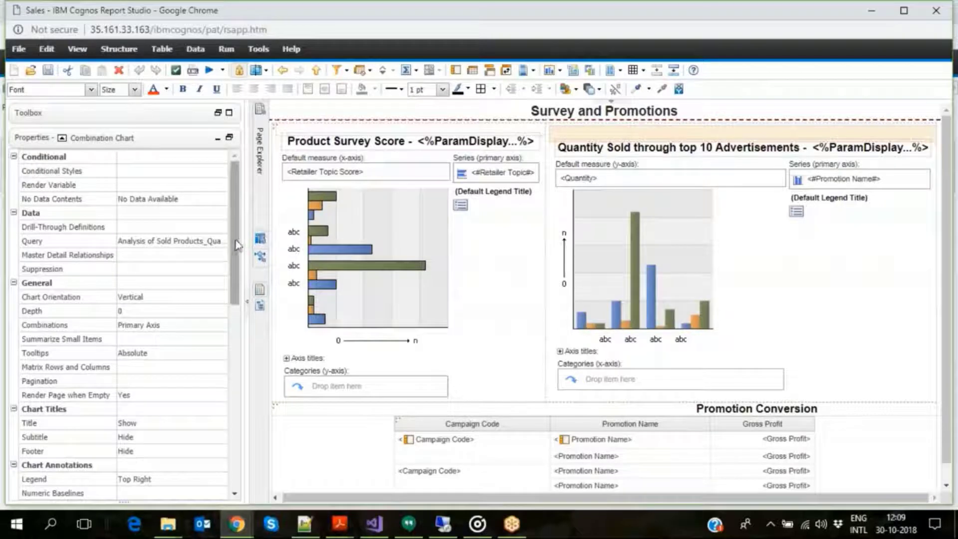
click(220, 243)
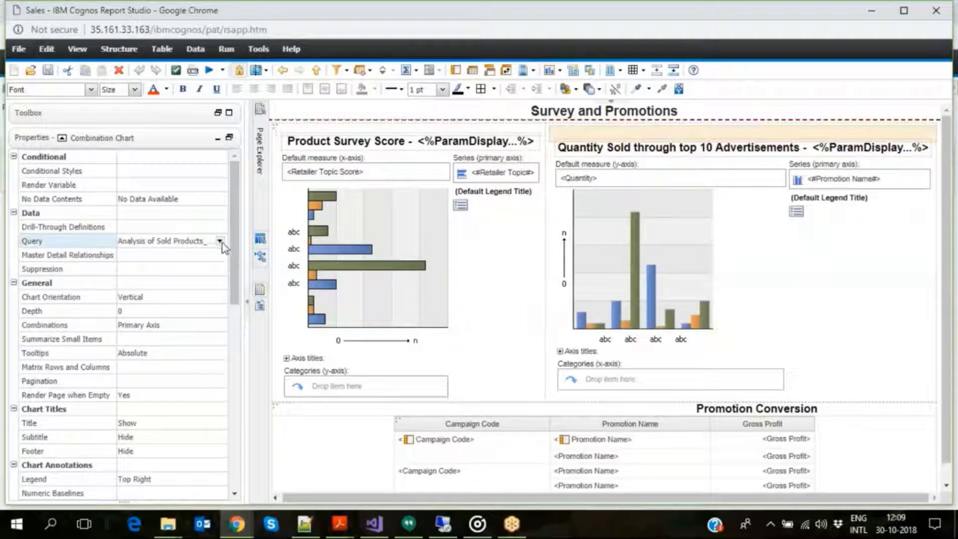
click(219, 240)
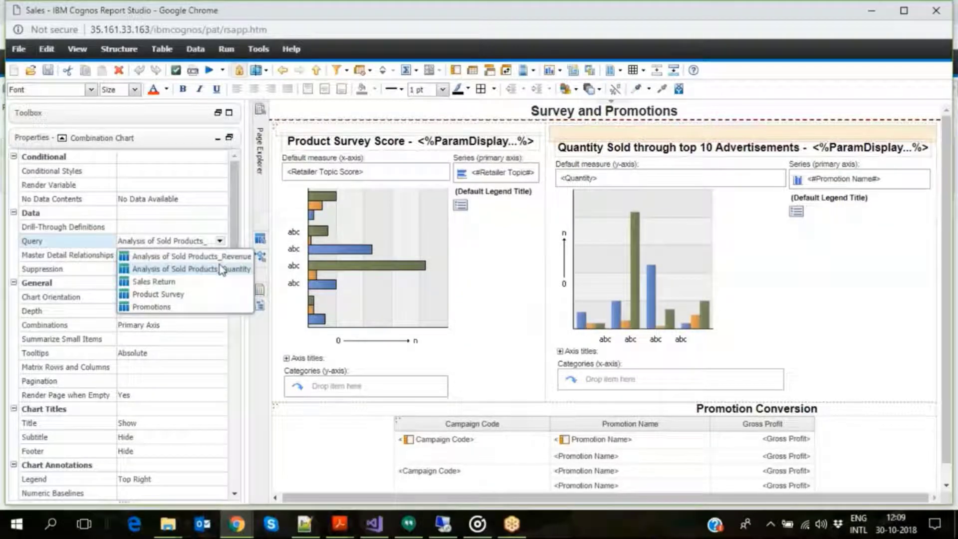
click(260, 240)
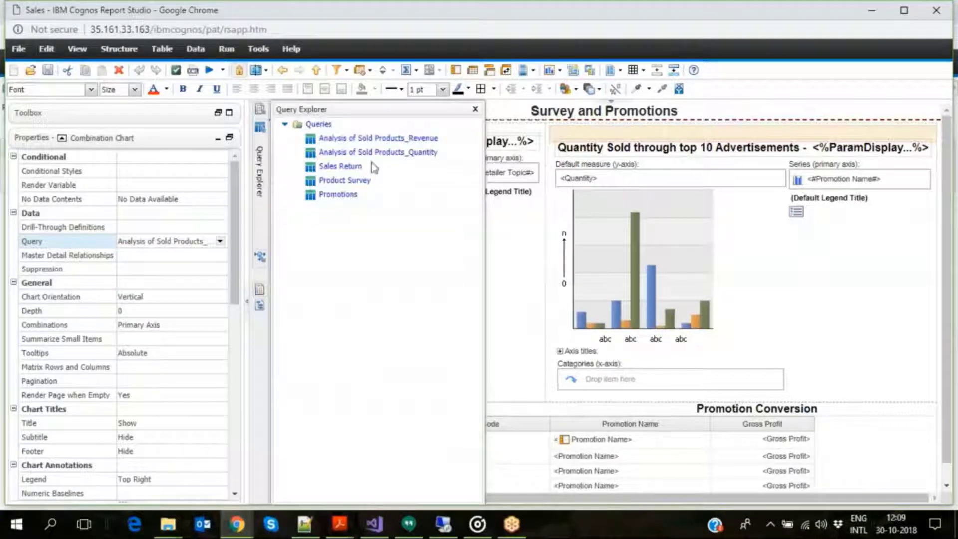
double_click(378, 152)
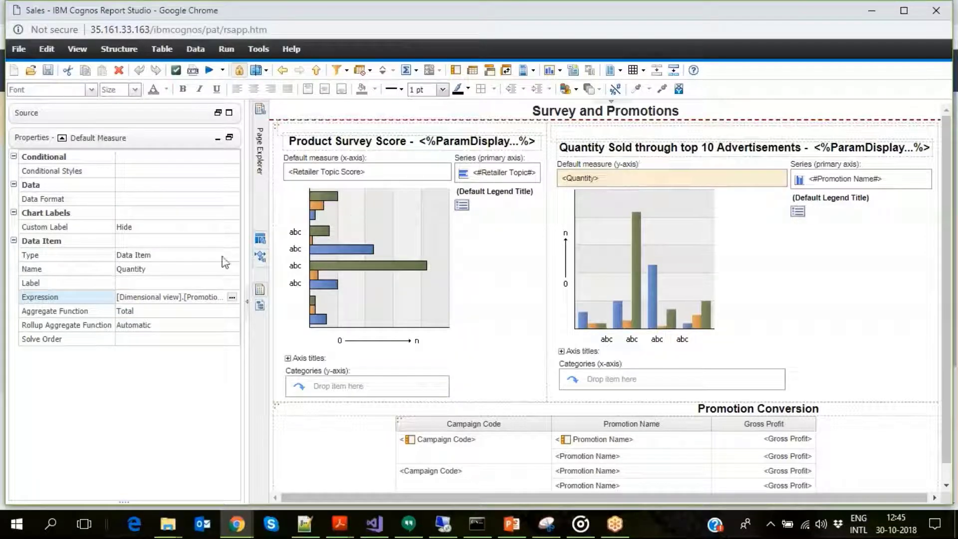
- View the Quantity expression [Dimensional view].[Promotion fact].[Quantity], then switch to Framework Manager
click(231, 299)
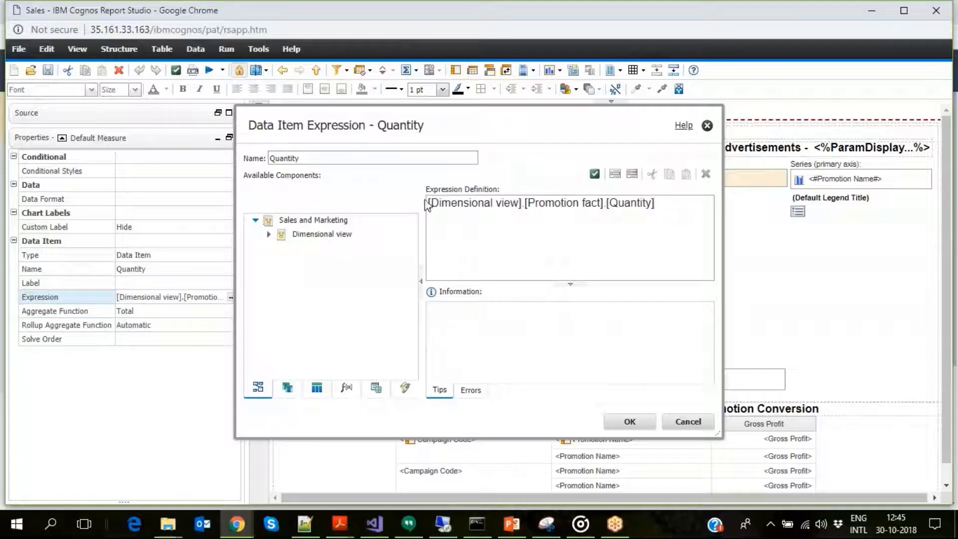
key(alt+Tab)
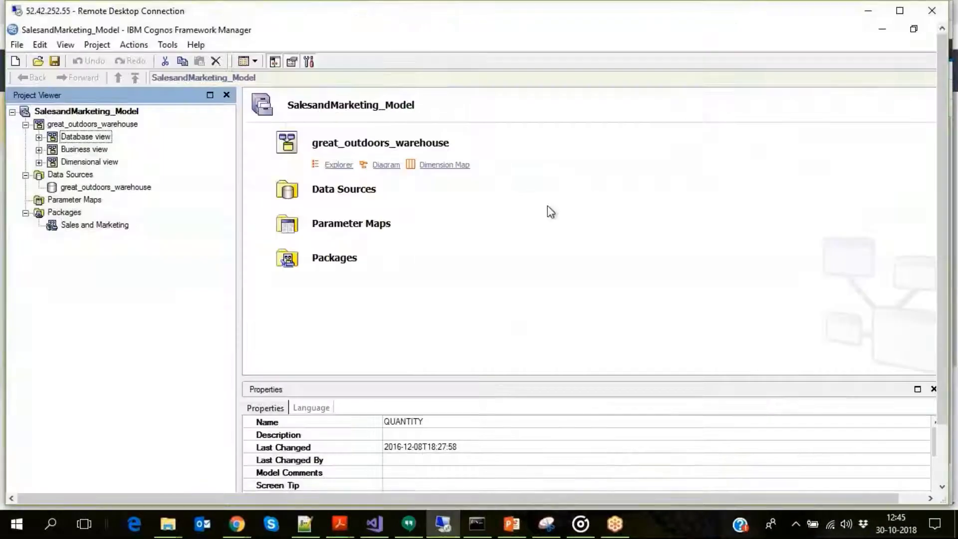
- Inspect the Dimensional view Promotion fact Quantity calculation definition without changing it
click(39, 163)
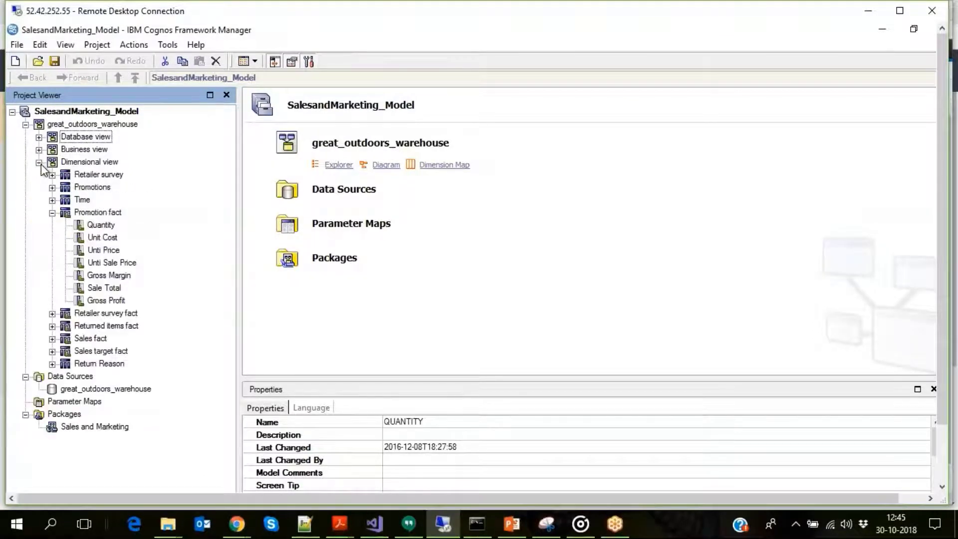
click(99, 225)
double_click(98, 226)
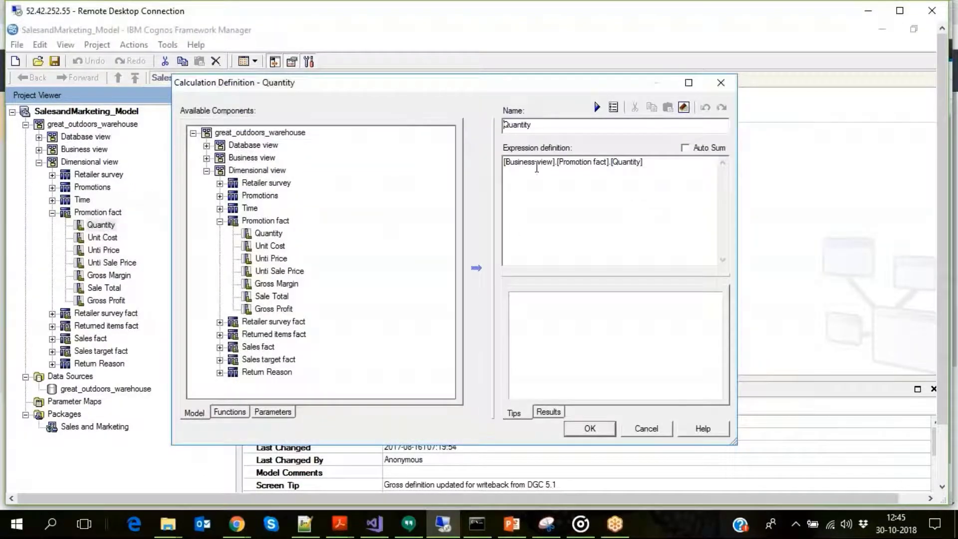
click(645, 429)
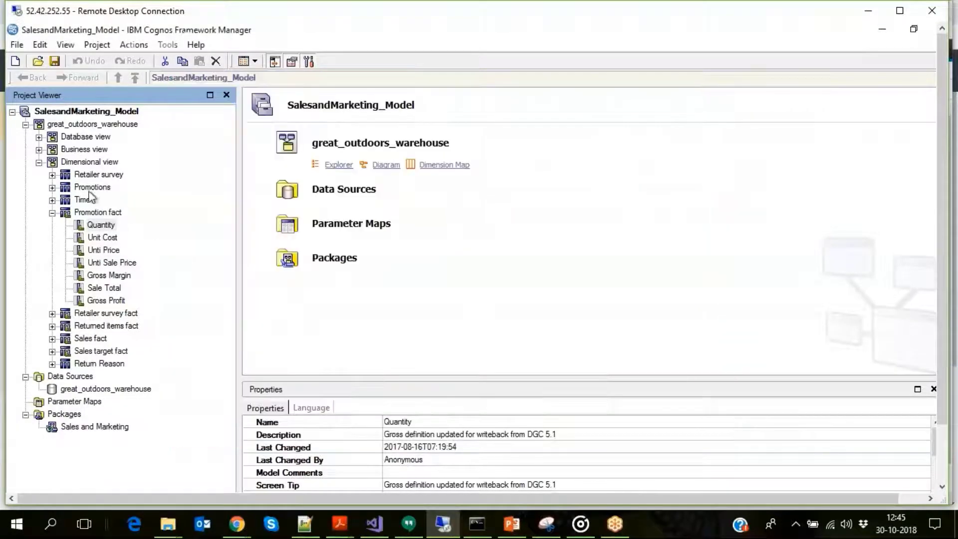
- Inspect the Business view Quantity calculation, then open the MRK_PROMOTION_FACT query subject definition
click(39, 150)
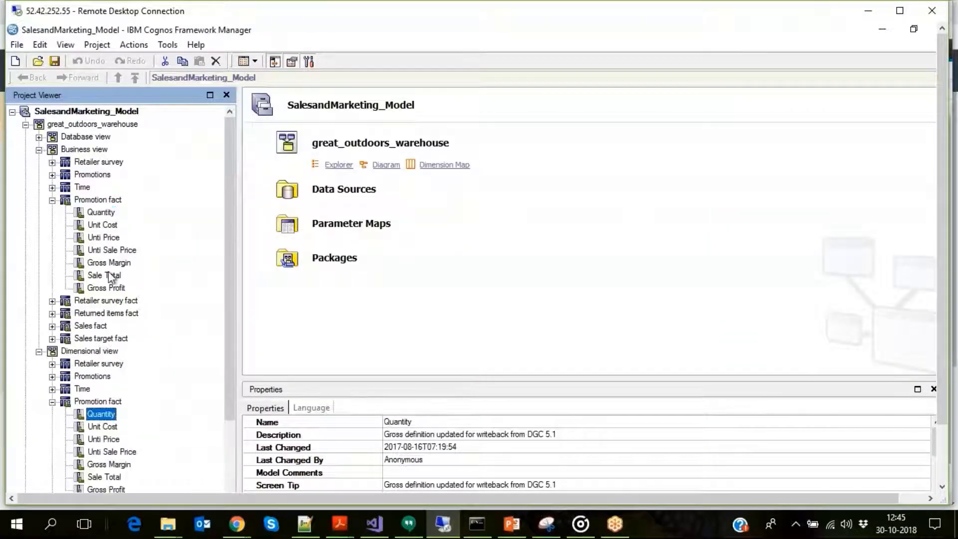
double_click(103, 213)
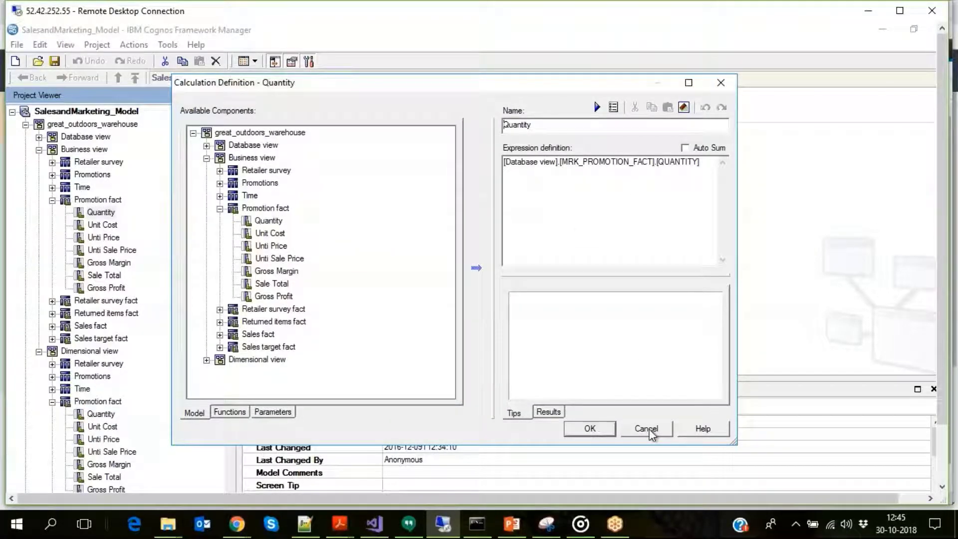
click(646, 429)
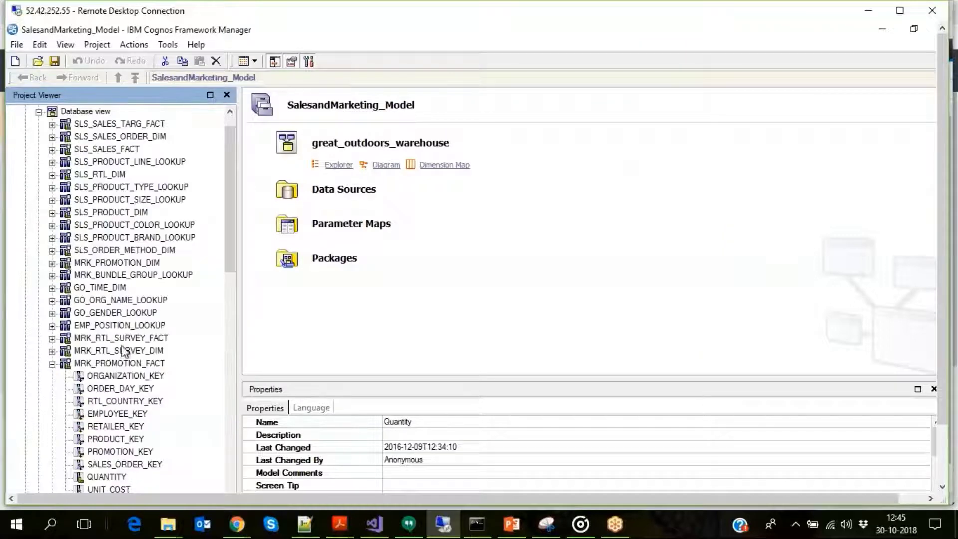
double_click(105, 478)
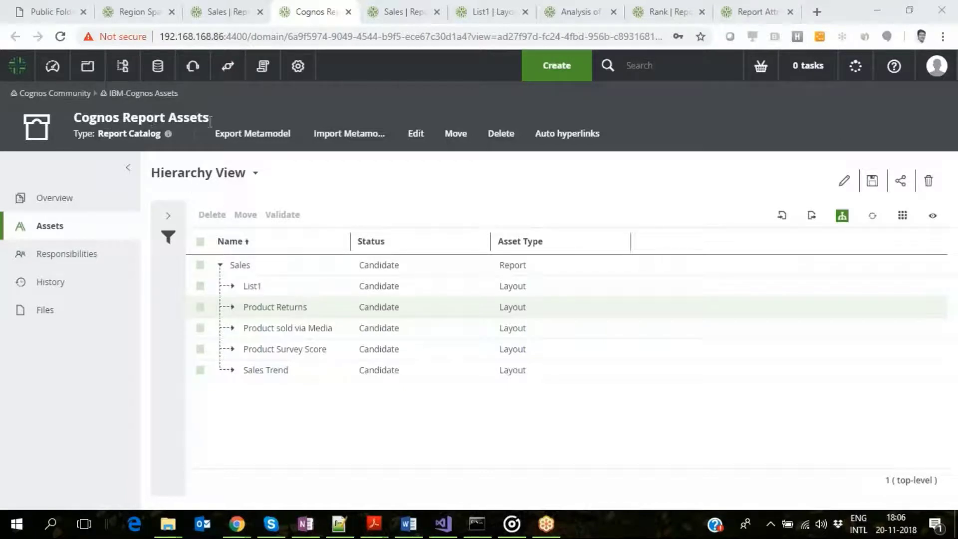
- Expand List1 and Product Returns, review the Sales report page, then open the List1 layout asset
click(233, 288)
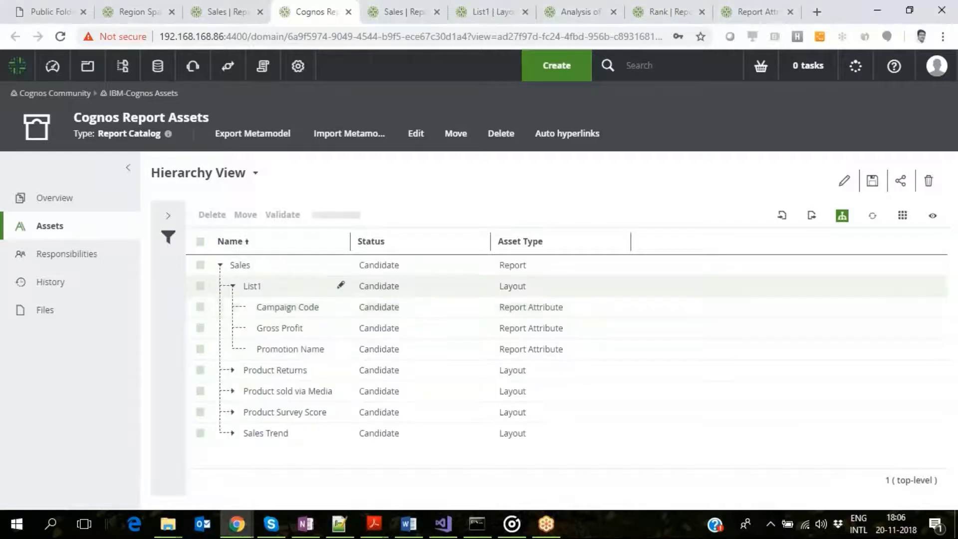
click(233, 371)
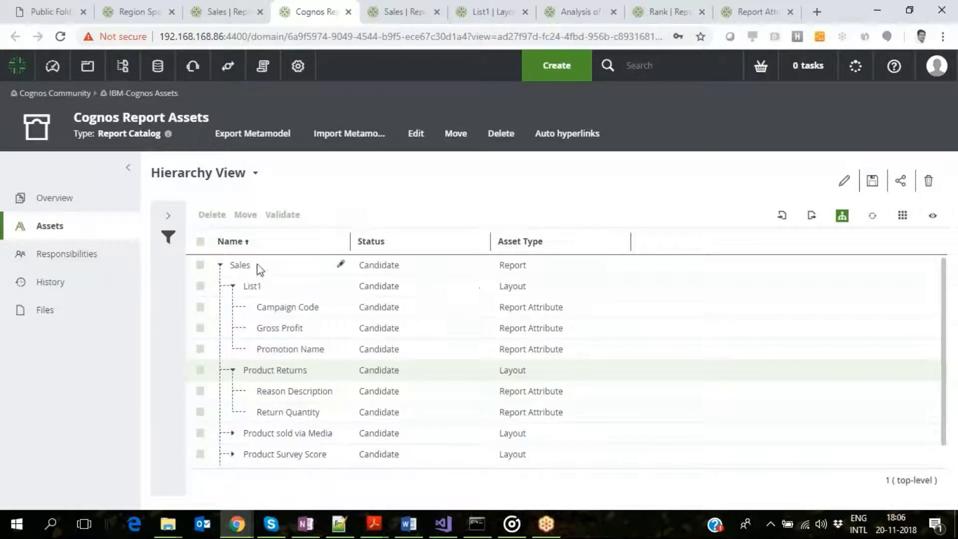
click(404, 10)
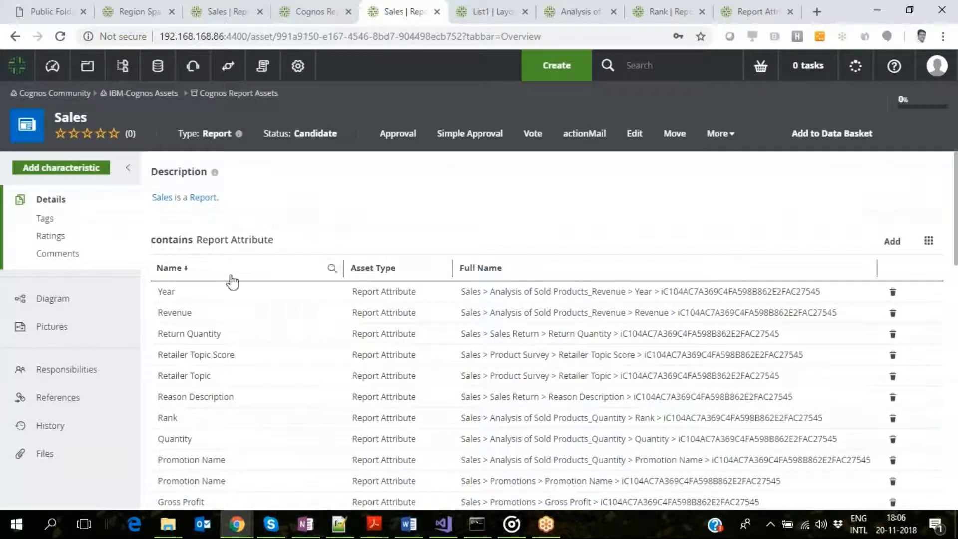
scroll(243, 296, down, 1)
scroll(244, 296, down, 4)
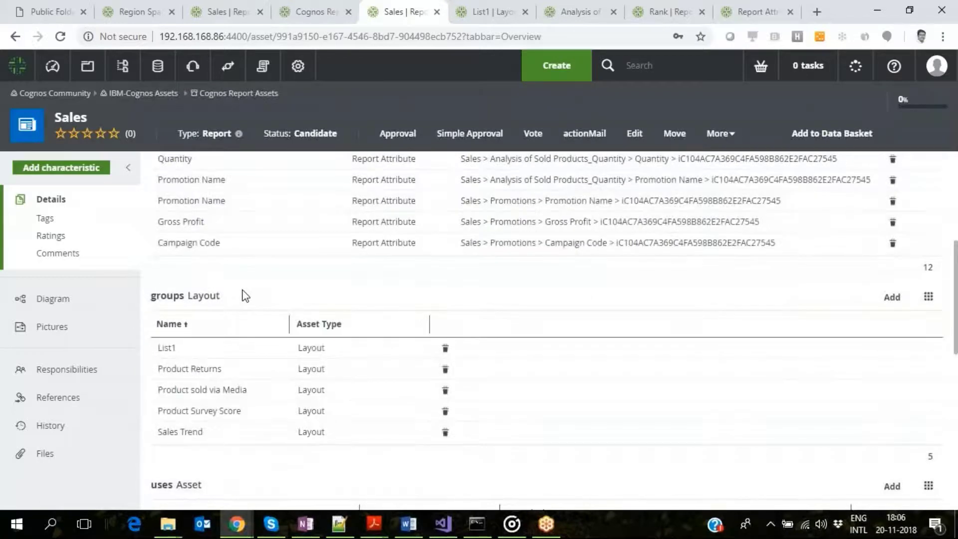
scroll(242, 302, down, 3)
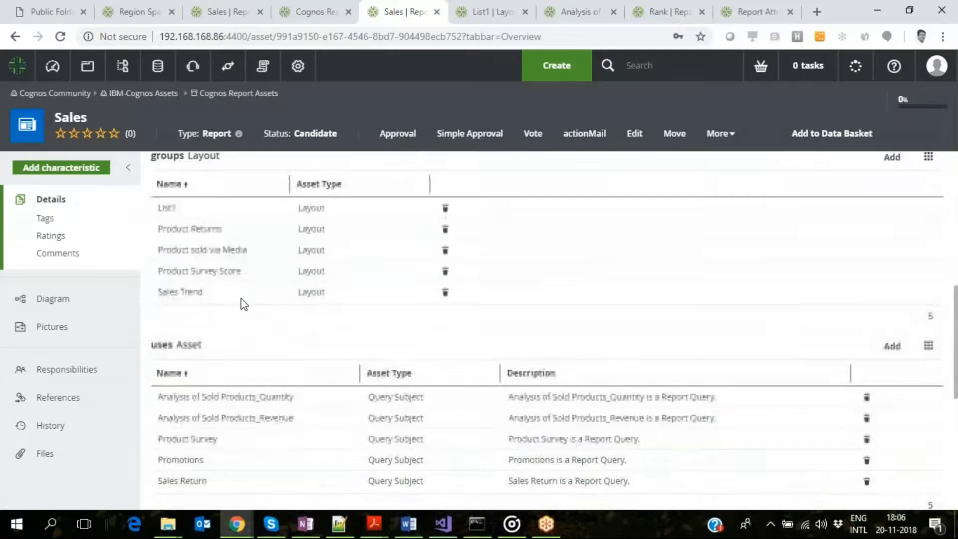
scroll(243, 303, down, 2)
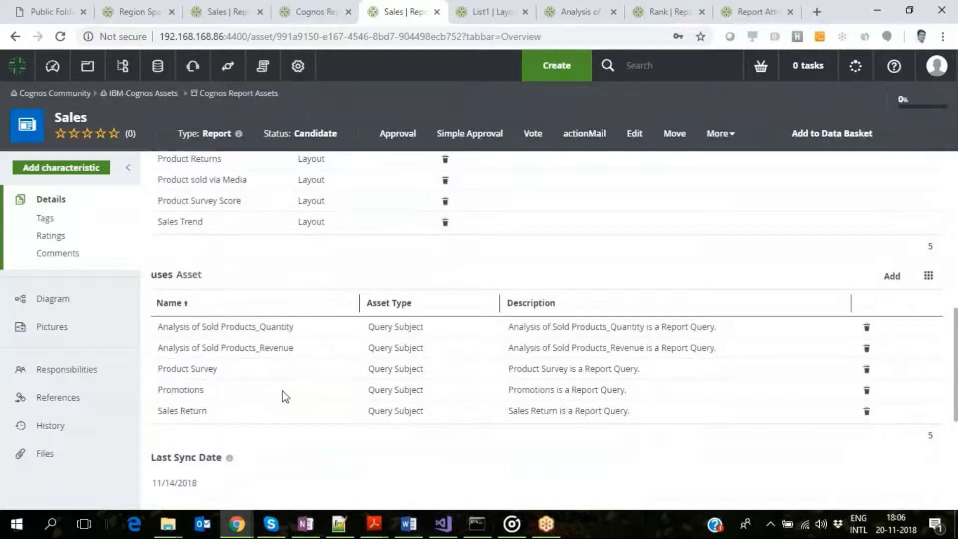
scroll(295, 421, down, 2)
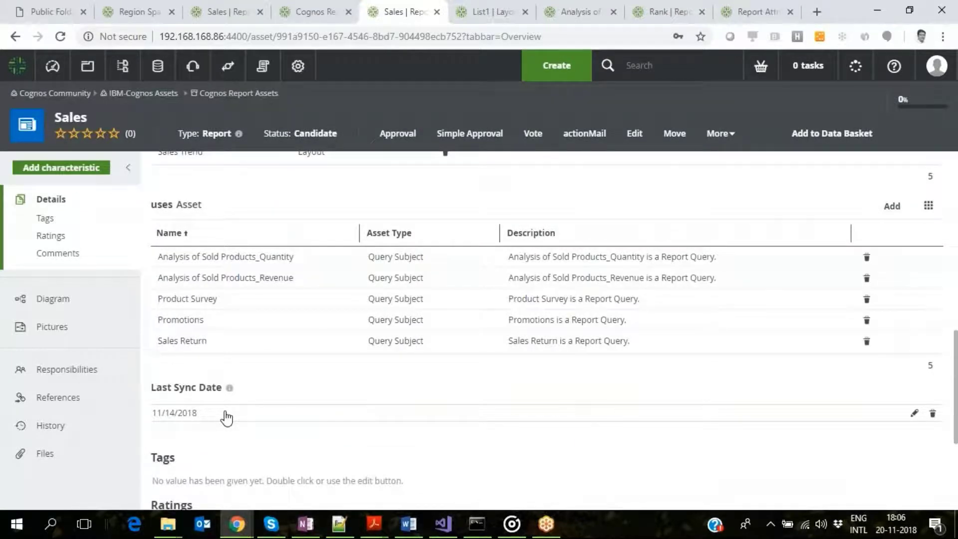
scroll(248, 379, up, 4)
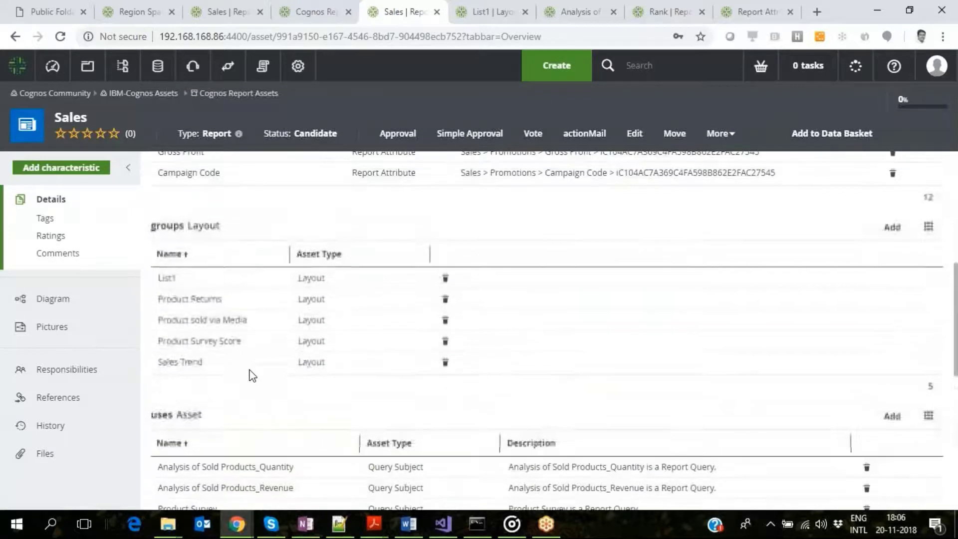
click(479, 12)
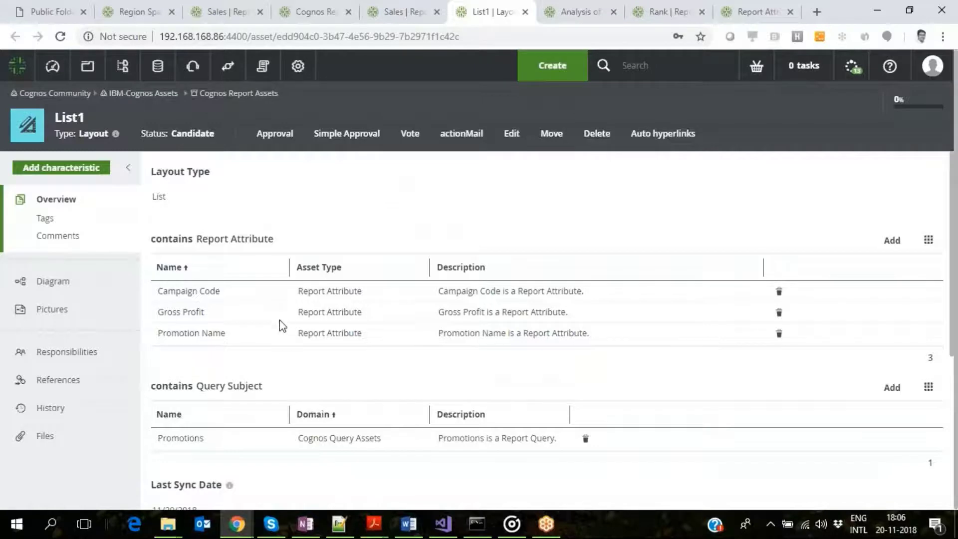
- Review the Analysis of Sold Products_Quantity query subject page, then open the Rank report attribute
scroll(280, 316, down, 3)
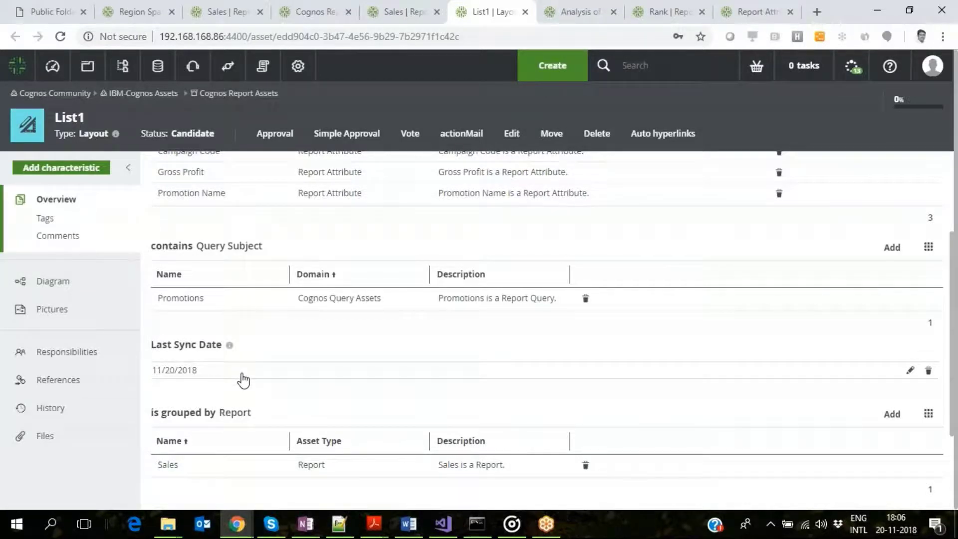
click(570, 9)
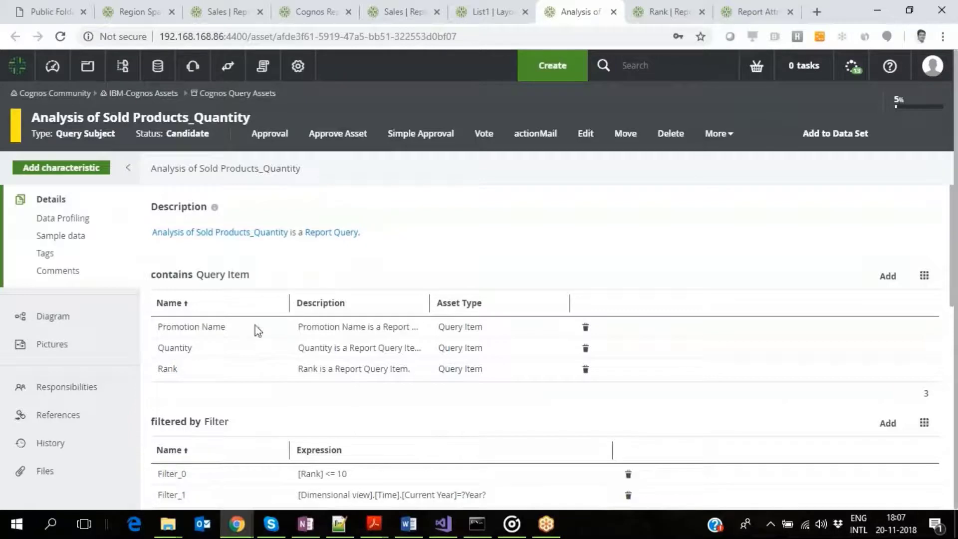
scroll(232, 363, down, 2)
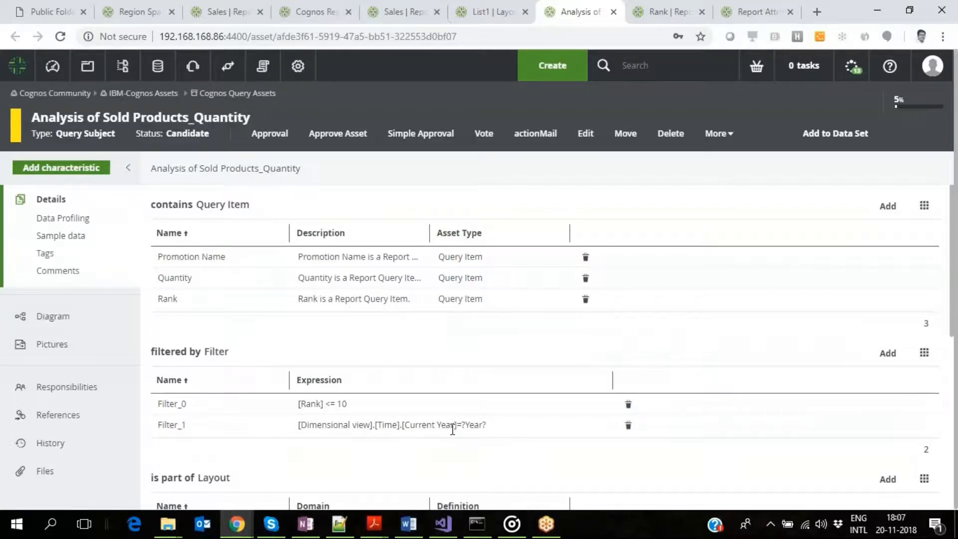
scroll(453, 430, down, 4)
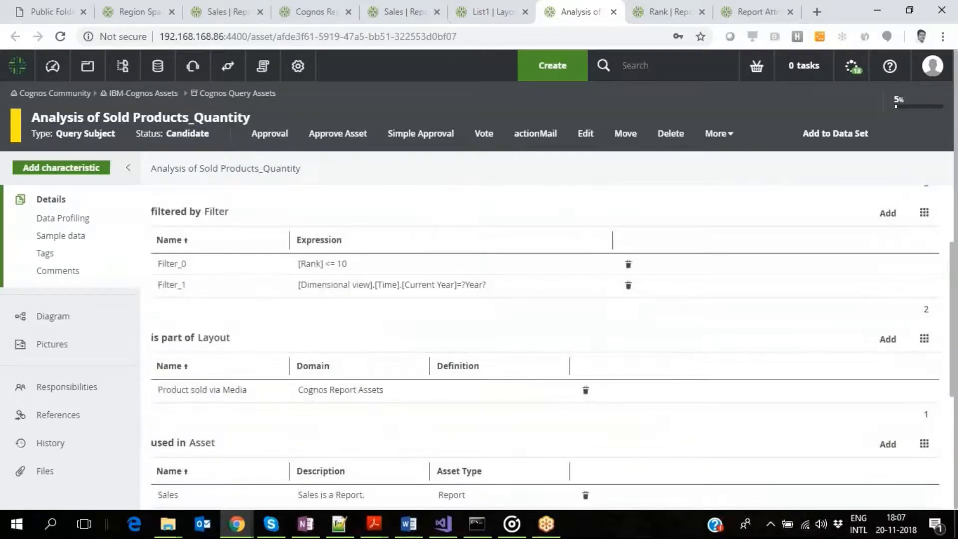
scroll(215, 439, down, 2)
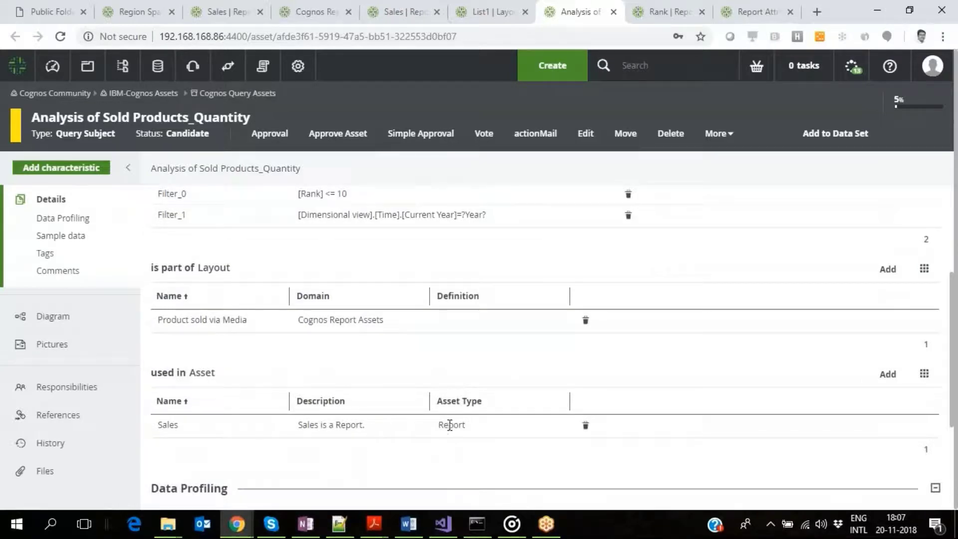
scroll(424, 379, up, 6)
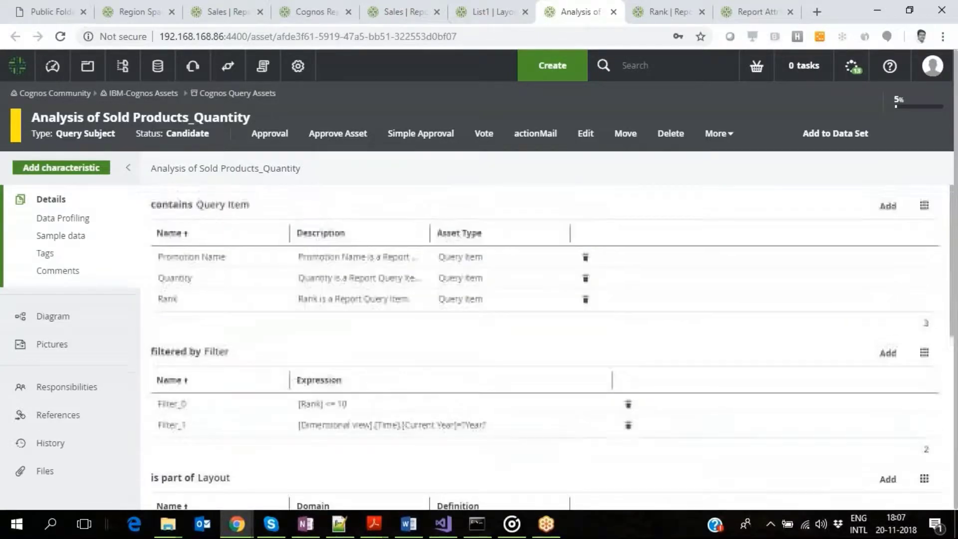
click(665, 12)
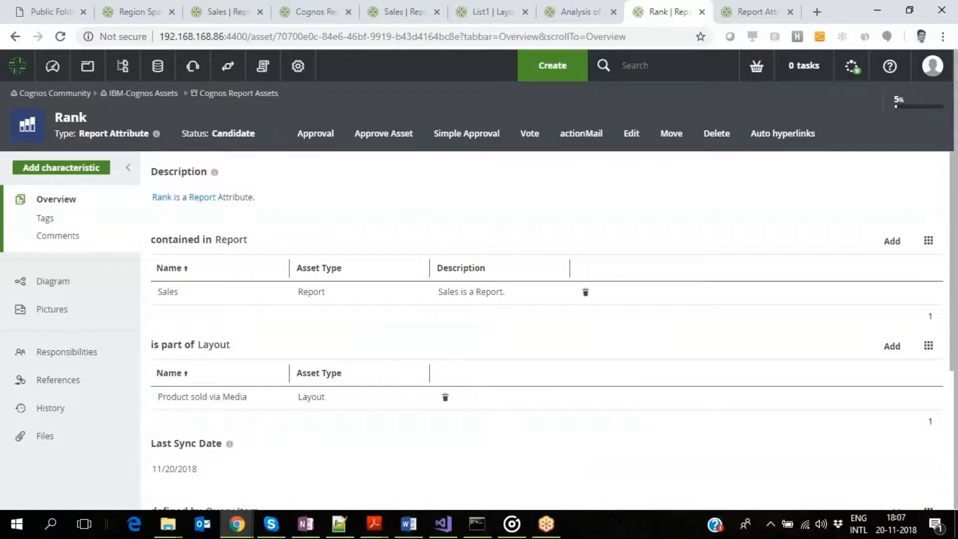
- Show Rank's traceability diagram, preview the database QUANTITY column, then open the Sales report diagram
scroll(278, 399, down, 3)
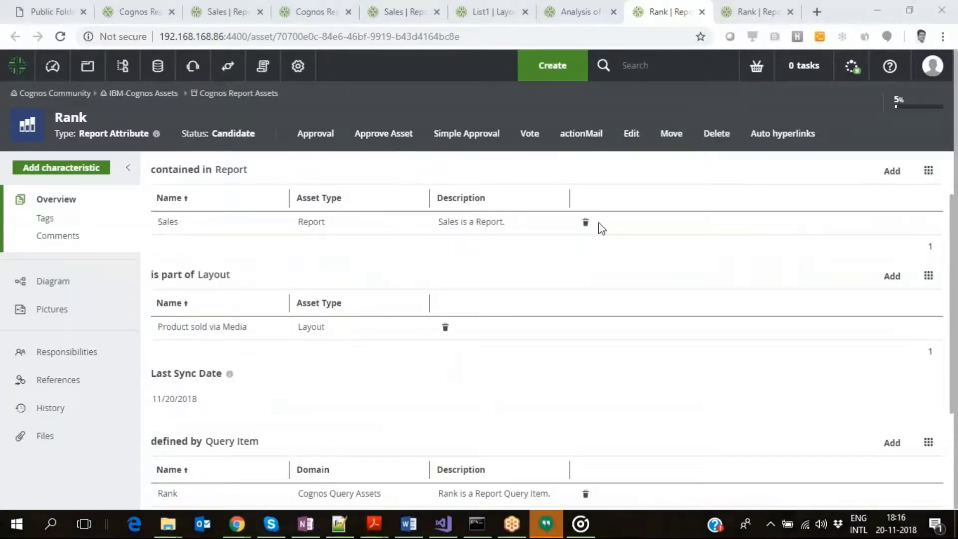
click(732, 14)
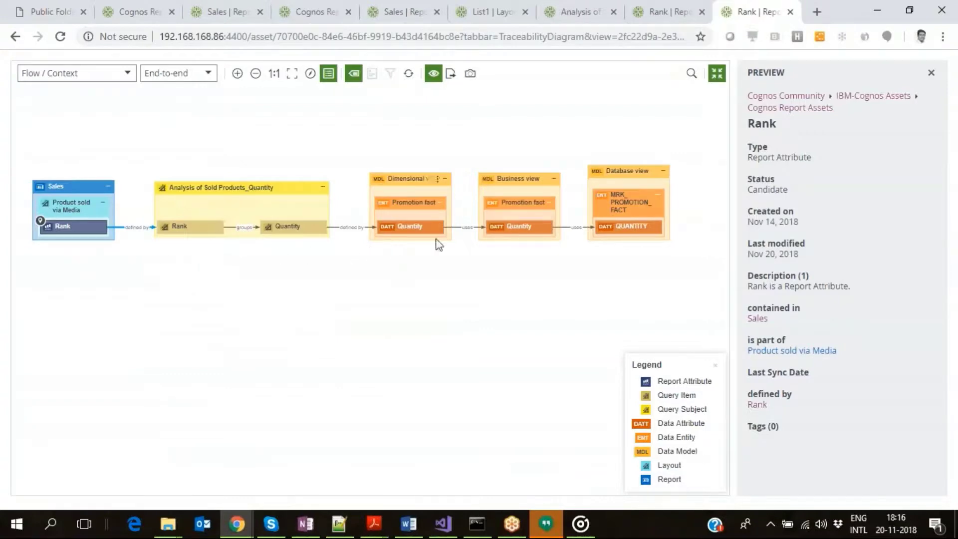
mouse_move(287, 237)
click(632, 229)
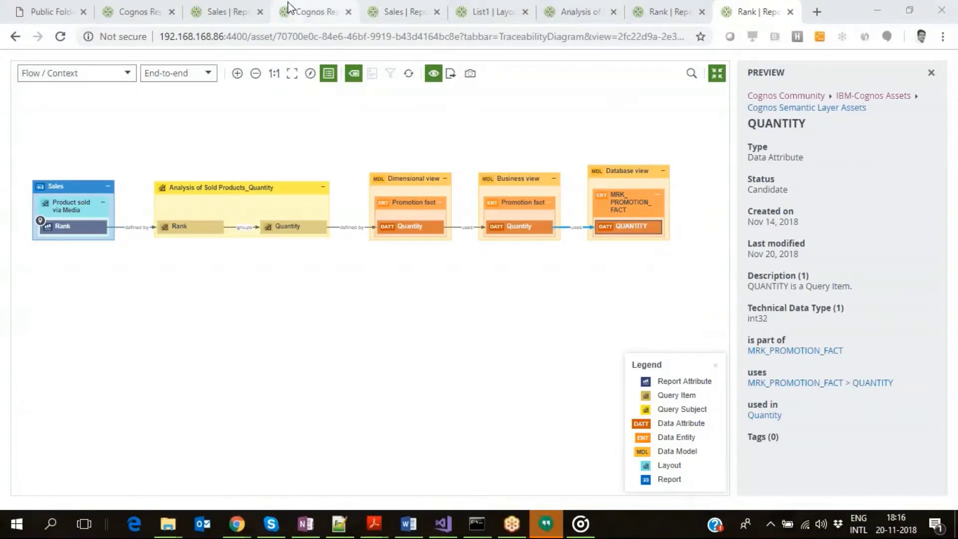
click(235, 12)
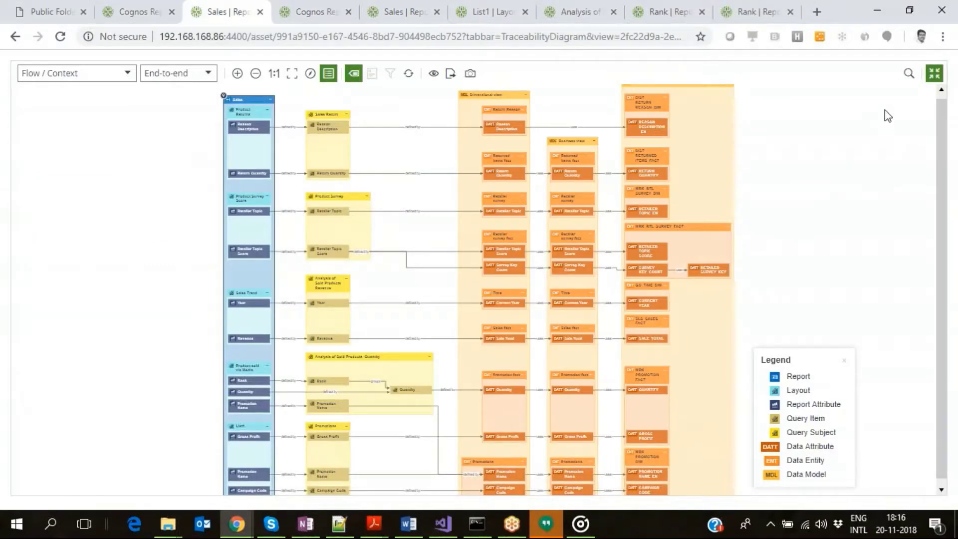